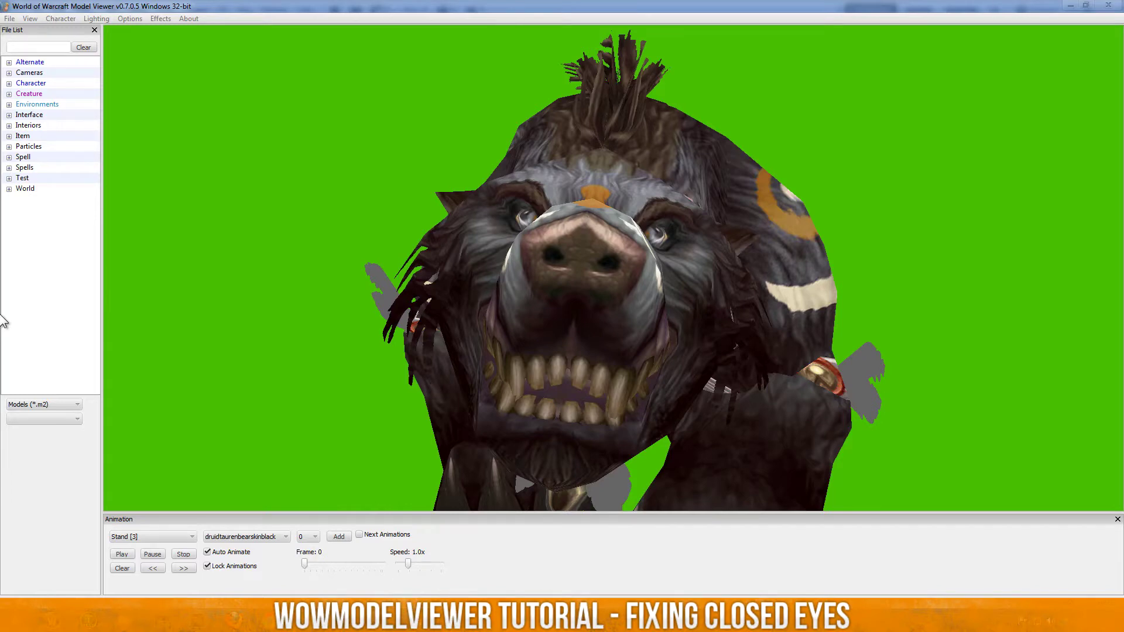
Open the Character menu in the menu bar
{"action": "left_click", "coordinate": [60, 18]}
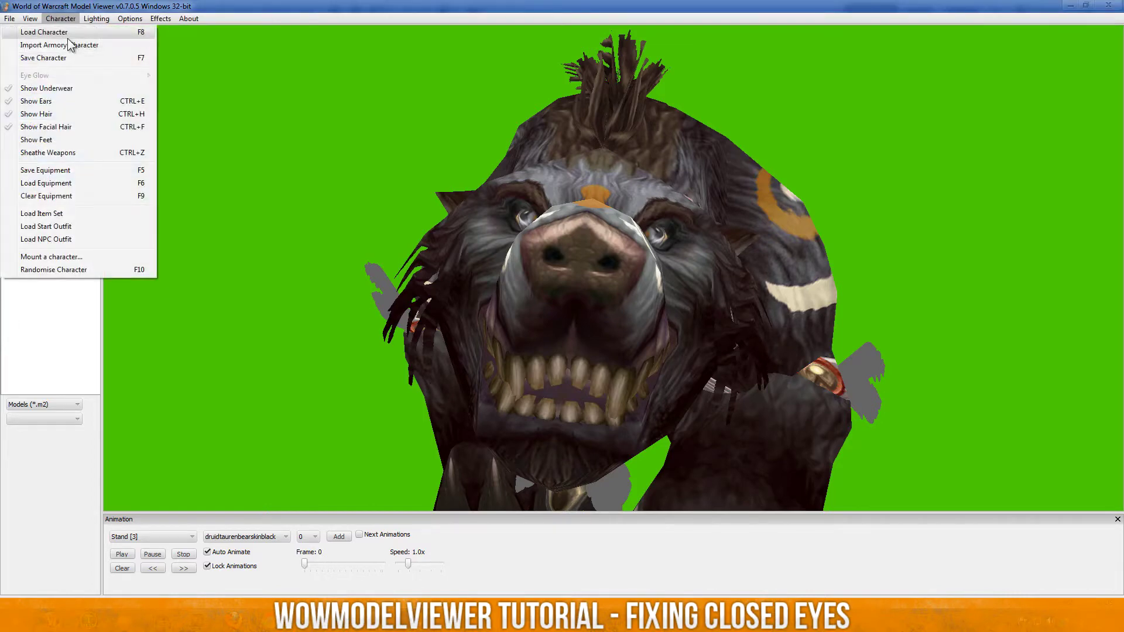
Import the human character from its pasted armory URL and dismiss the transmog notice
{"action": "left_click", "coordinate": [59, 45]}
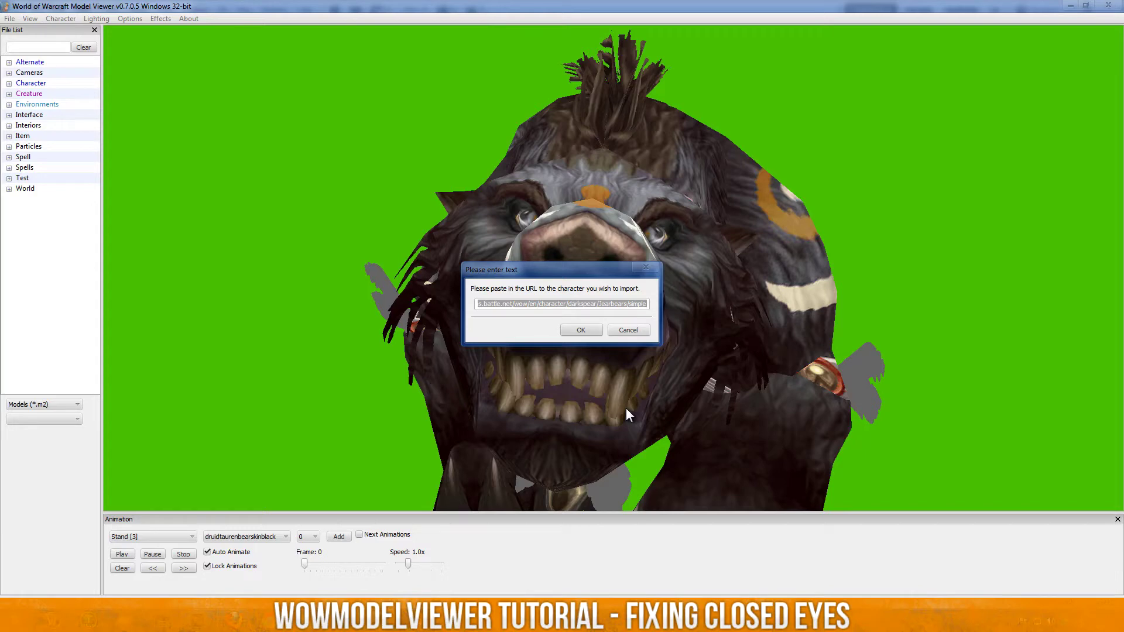
{"action": "key", "text": "ctrl+v"}
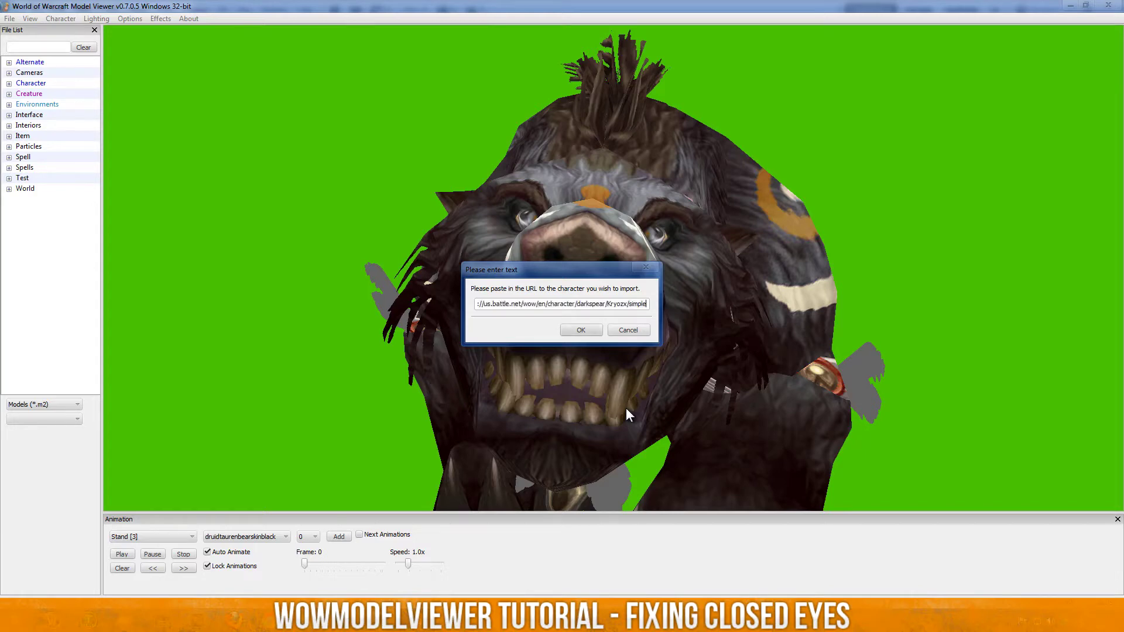
{"action": "key", "text": "Return"}
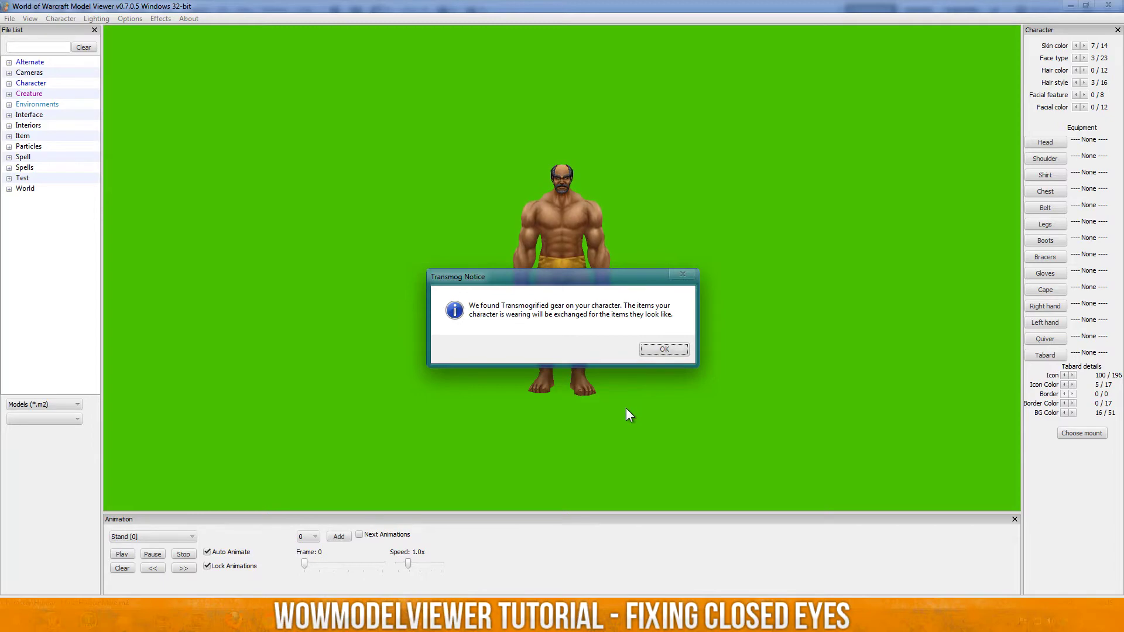
{"action": "left_click", "coordinate": [667, 350]}
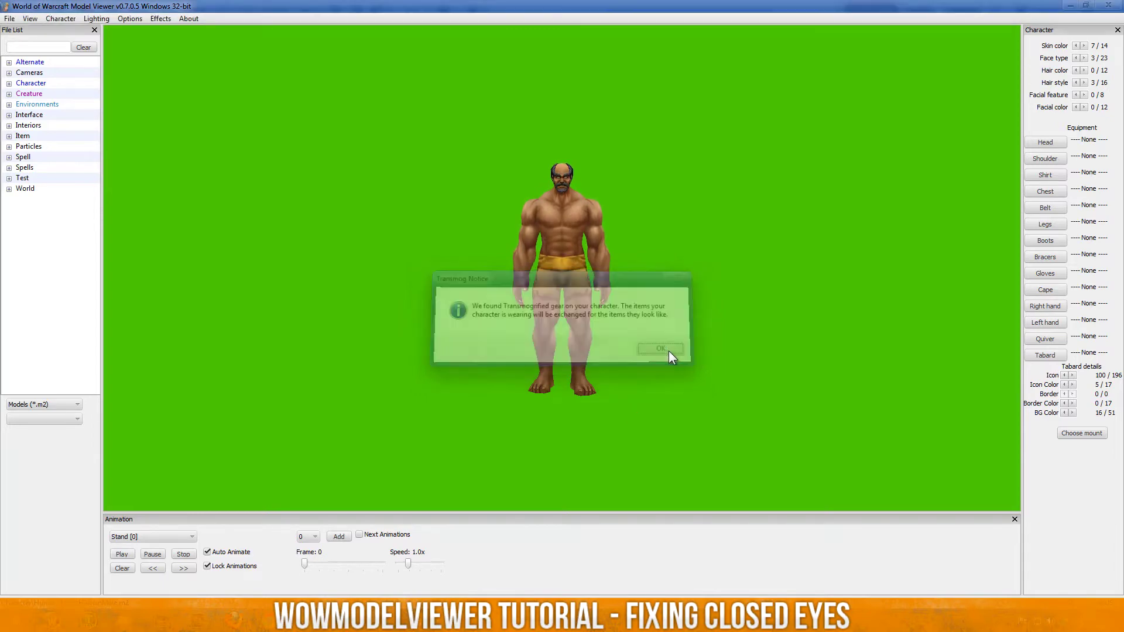
Zoom the view in and back out on the imported character
{"action": "scroll", "coordinate": [609, 316], "scroll_direction": "up", "scroll_amount": 10}
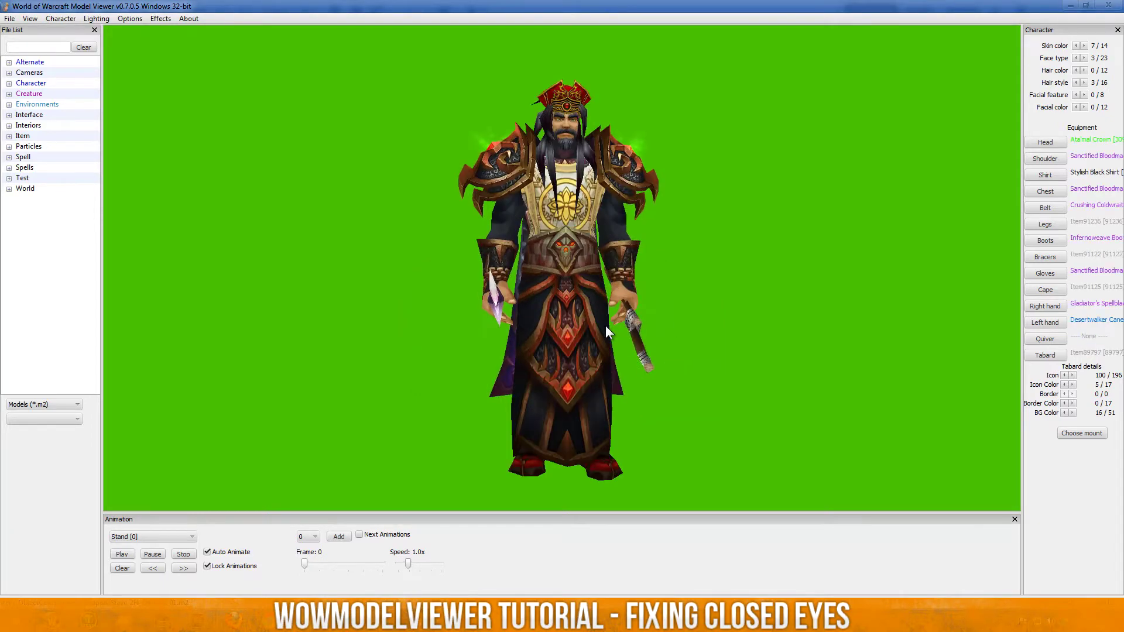
{"action": "scroll", "coordinate": [595, 303], "scroll_direction": "down", "scroll_amount": 8}
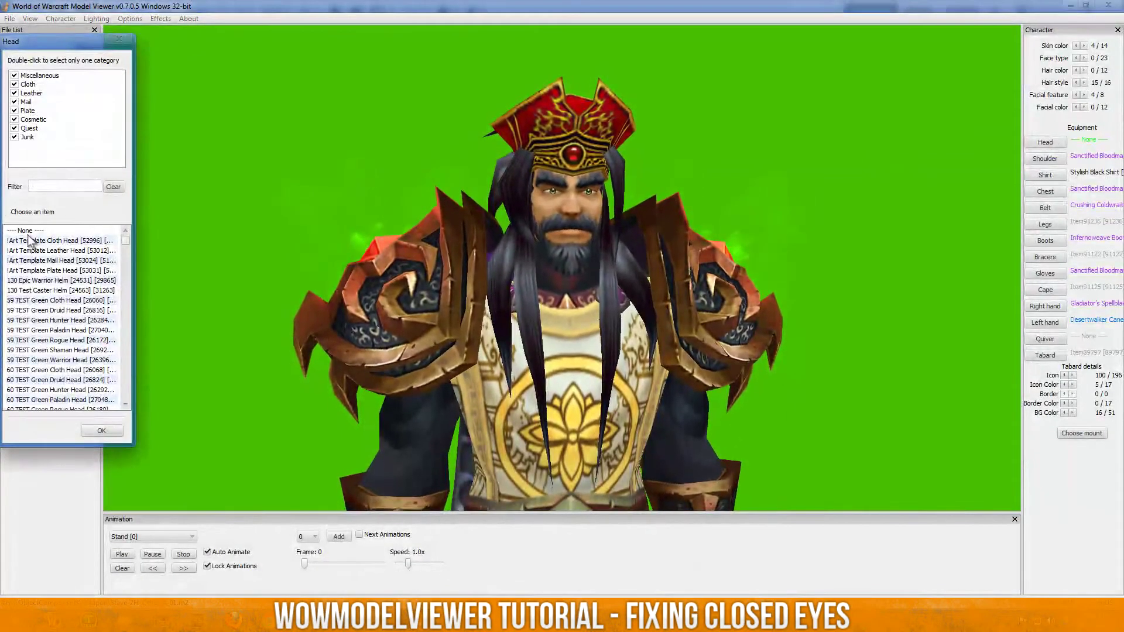
Set the head slot to None and play the Attack1H animation
{"action": "left_click", "coordinate": [101, 430]}
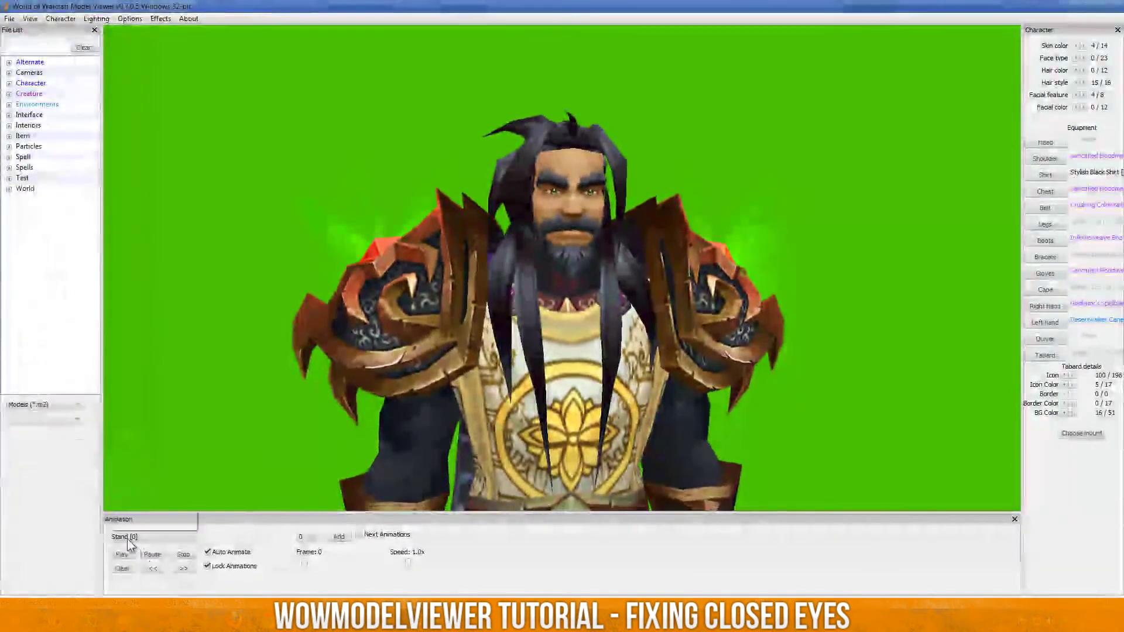
{"action": "left_click", "coordinate": [128, 537]}
{"action": "left_click_drag", "start_coordinate": [193, 509], "coordinate": [194, 312]}
{"action": "left_click", "coordinate": [158, 305]}
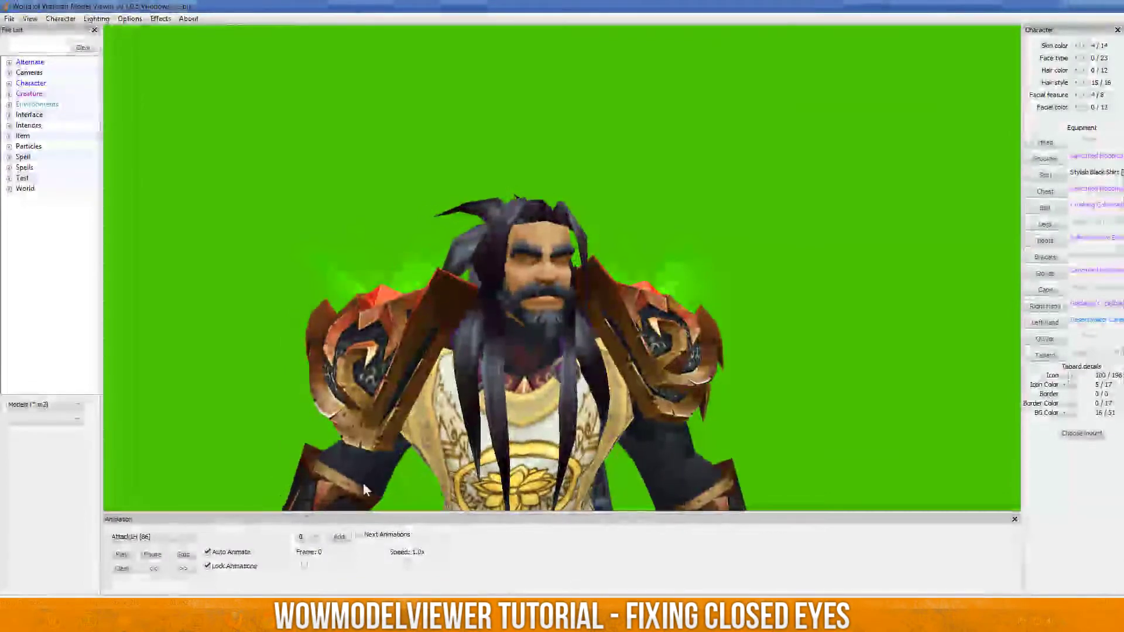
Preview AttackRifle and the next animations in the list, then the Death animation
{"action": "left_click", "coordinate": [180, 537]}
{"action": "left_click", "coordinate": [169, 396]}
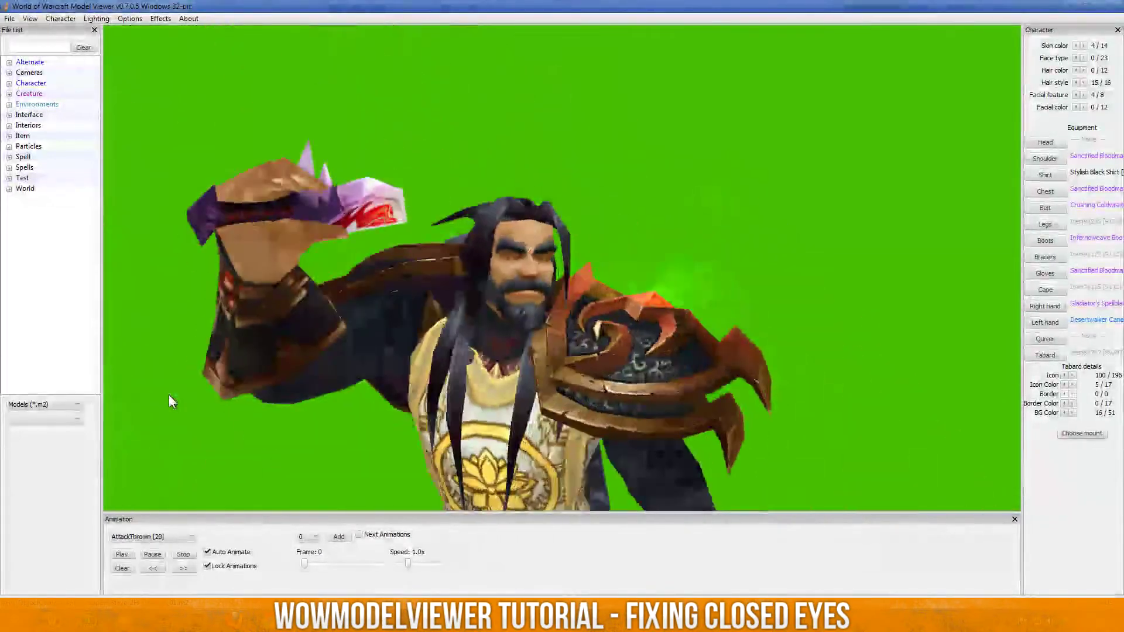
{"action": "key", "text": "Down"}
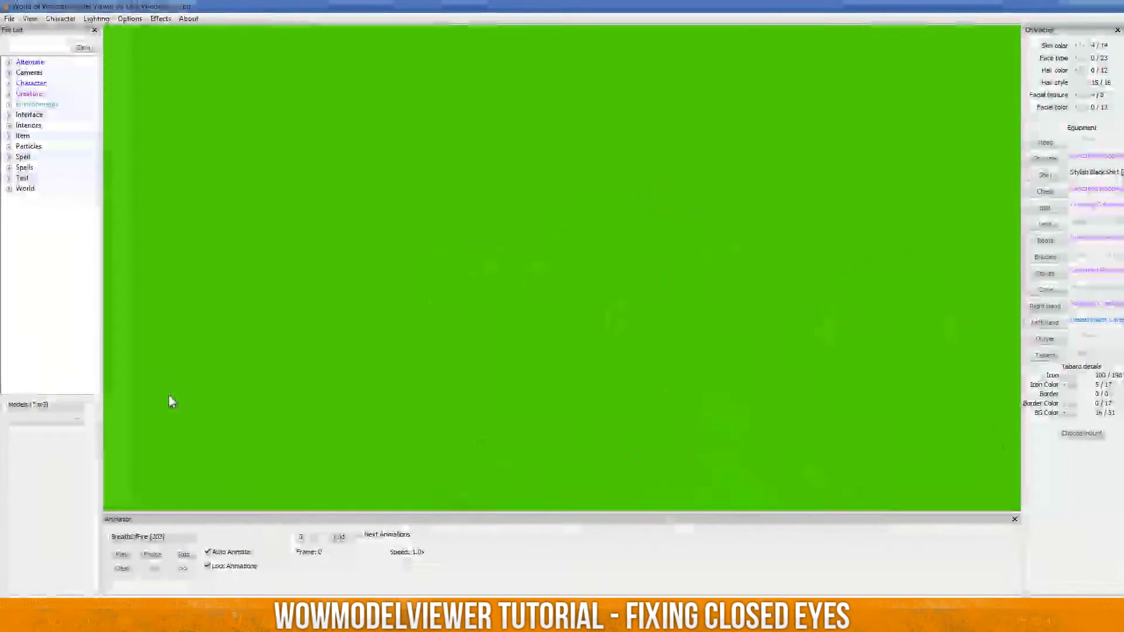
{"action": "key", "text": "Down"}
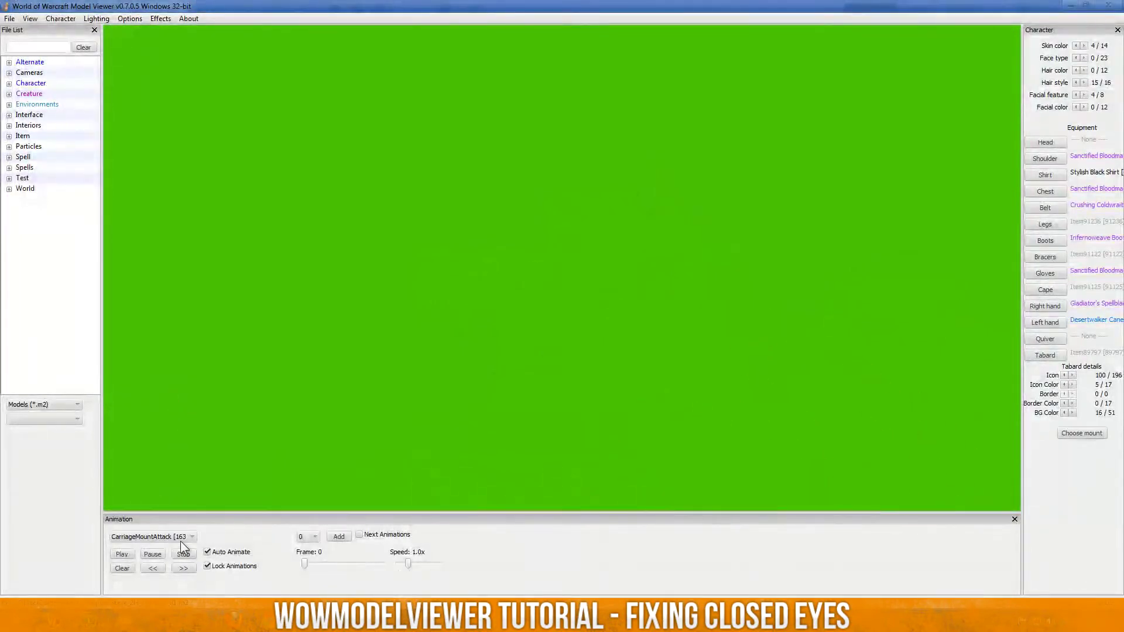
{"action": "left_click", "coordinate": [186, 538]}
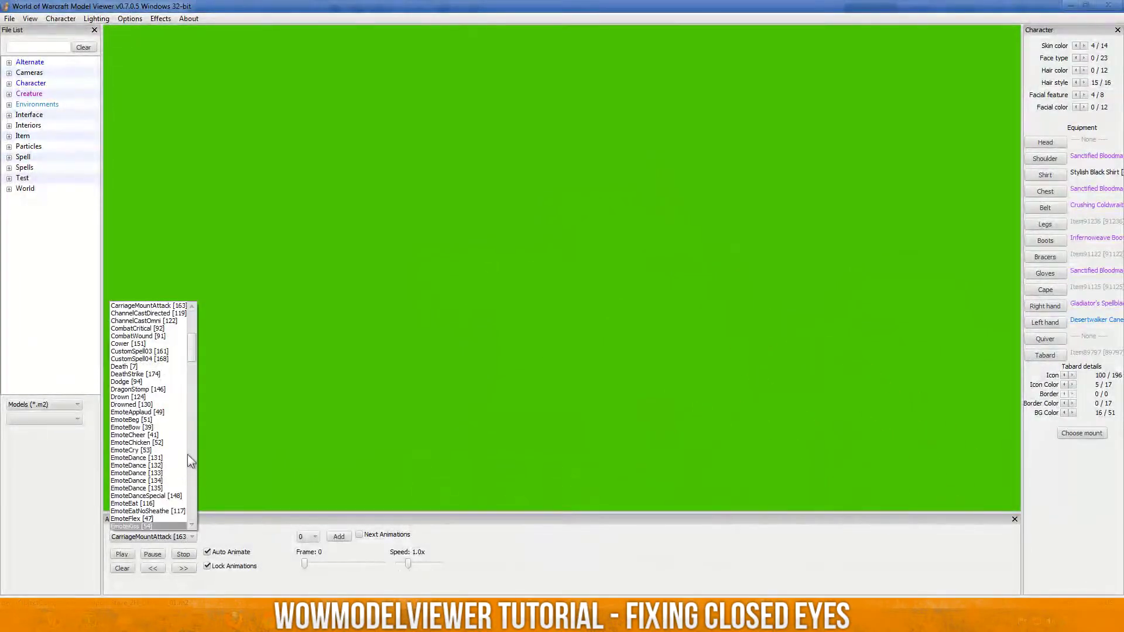
{"action": "left_click", "coordinate": [134, 368]}
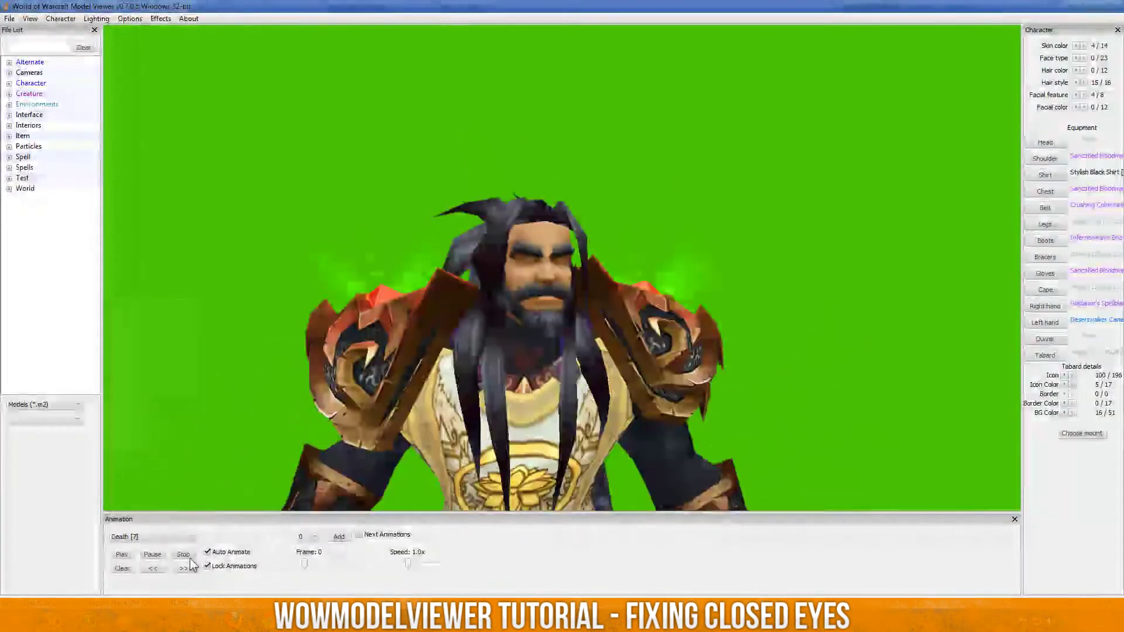
Try UseStandingStart, then select Walk [1] and stop it in a still pose
{"action": "left_click", "coordinate": [182, 539]}
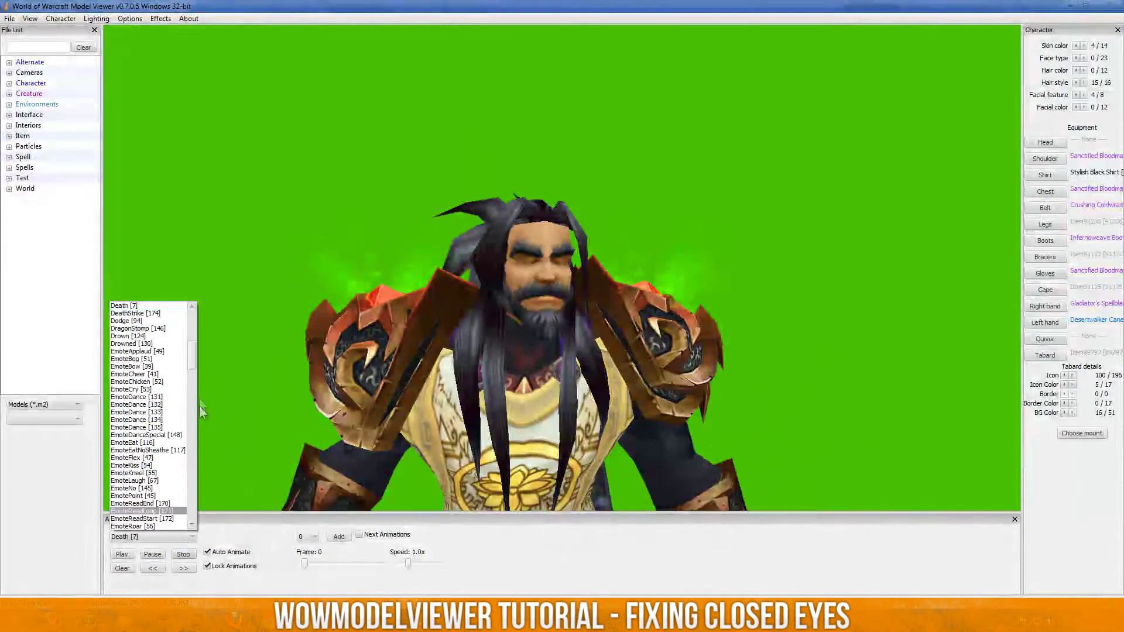
{"action": "left_click_drag", "start_coordinate": [190, 357], "coordinate": [203, 532]}
{"action": "left_click", "coordinate": [138, 511]}
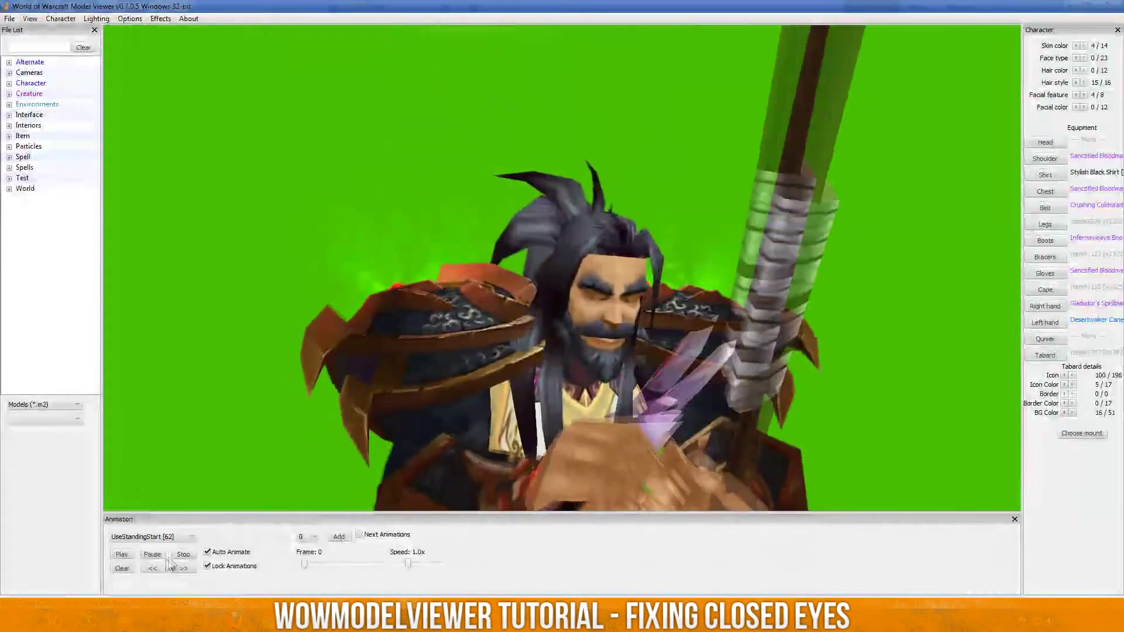
{"action": "left_click", "coordinate": [169, 537]}
{"action": "left_click", "coordinate": [168, 511]}
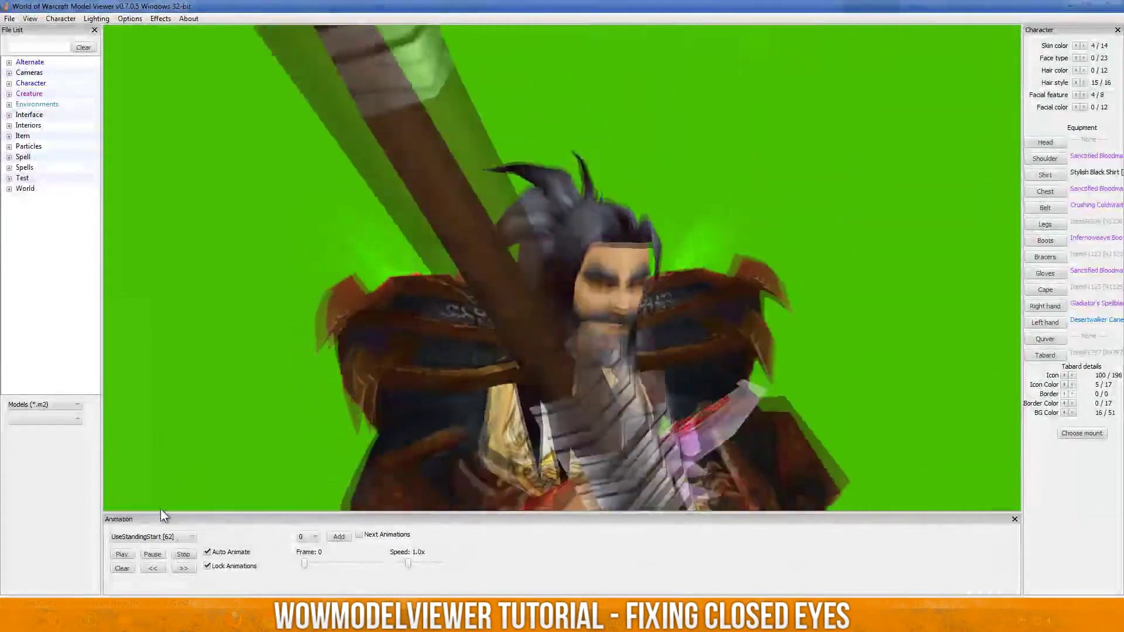
{"action": "left_click", "coordinate": [183, 557]}
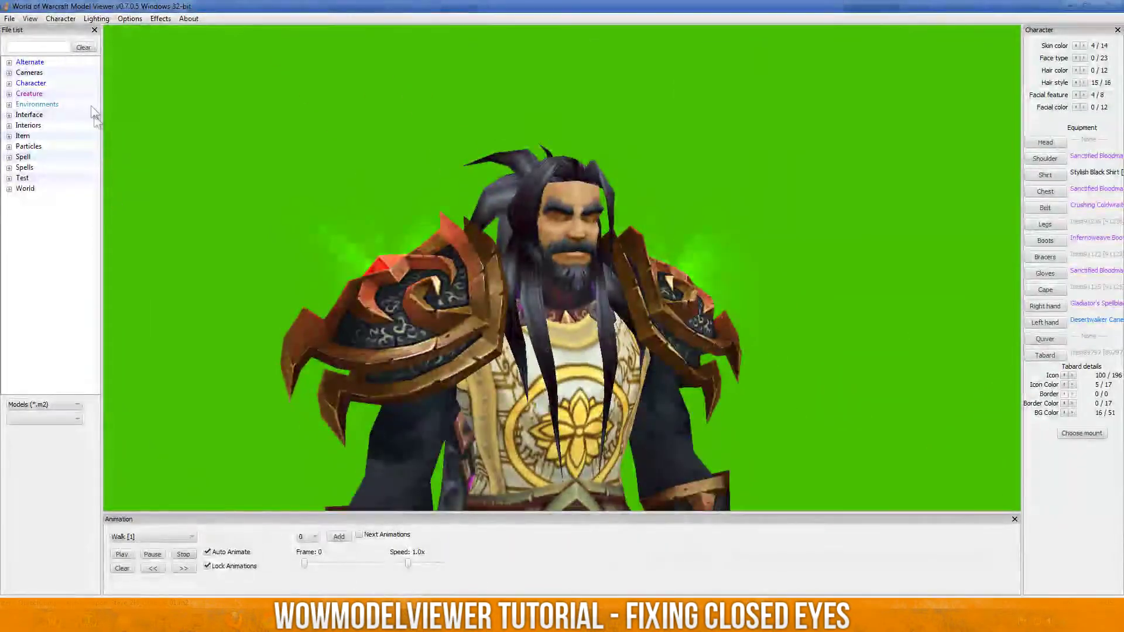
{"action": "left_click", "coordinate": [61, 18]}
{"action": "left_click", "coordinate": [30, 18]}
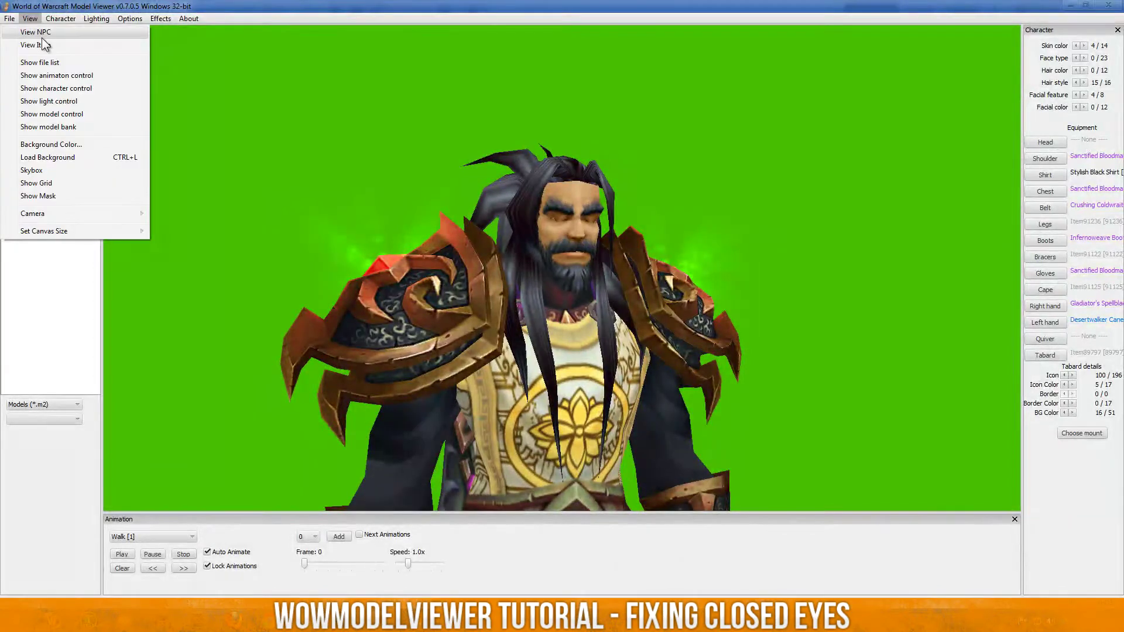
Uncheck geoset 1 [Hairstyles, 0] in the Models panel, then close the panel
{"action": "left_click", "coordinate": [97, 115]}
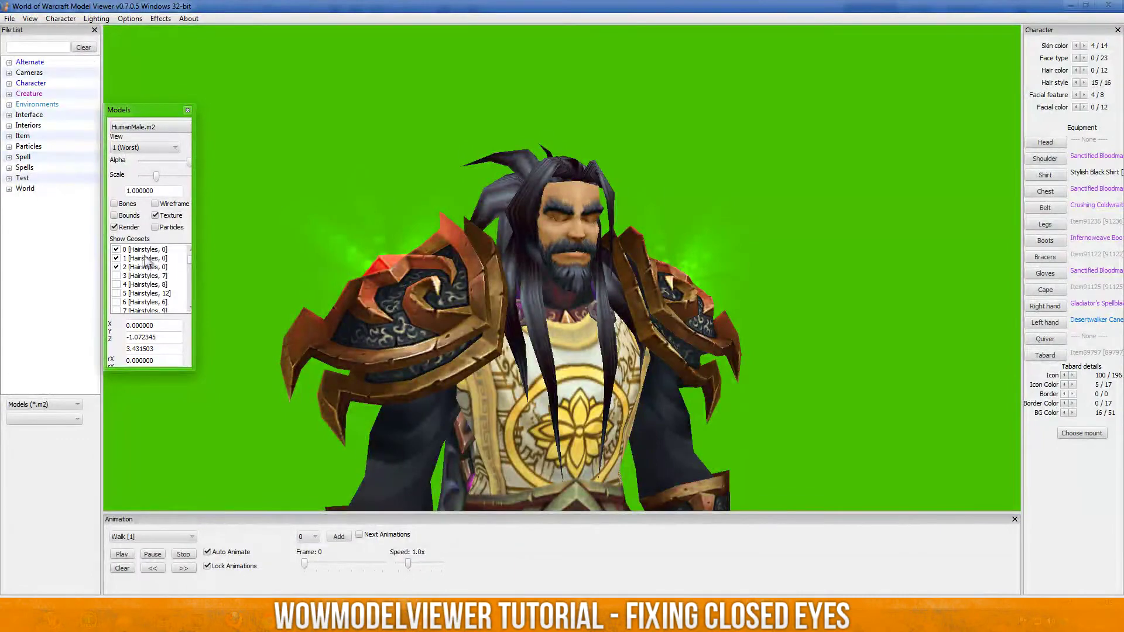
{"action": "left_click", "coordinate": [116, 258]}
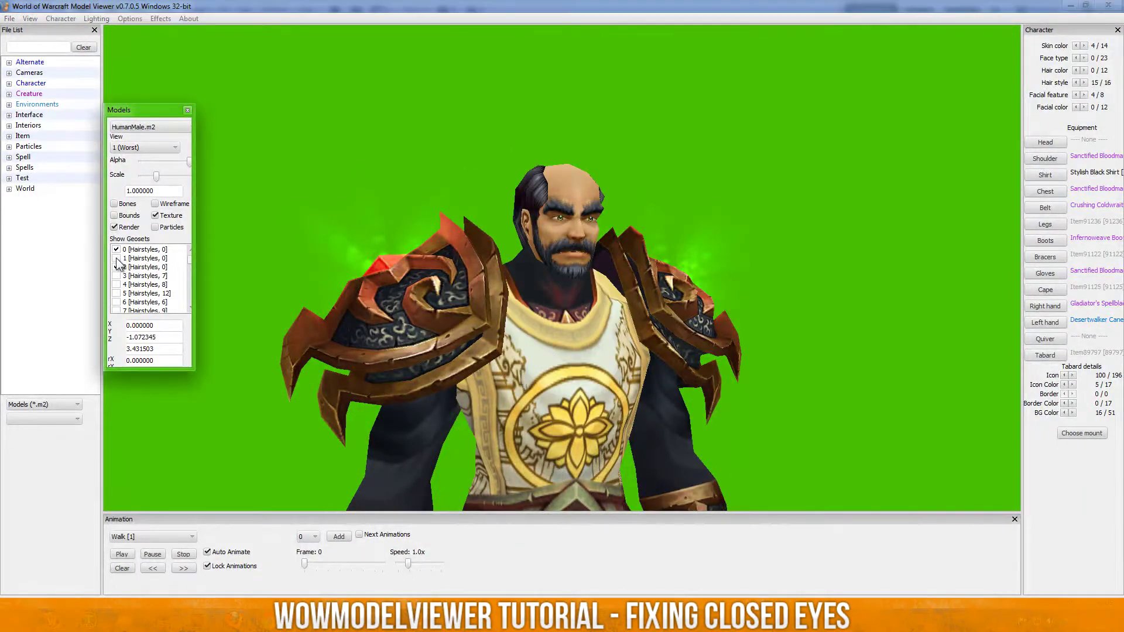
{"action": "scroll", "coordinate": [526, 406], "scroll_direction": "up", "scroll_amount": 5}
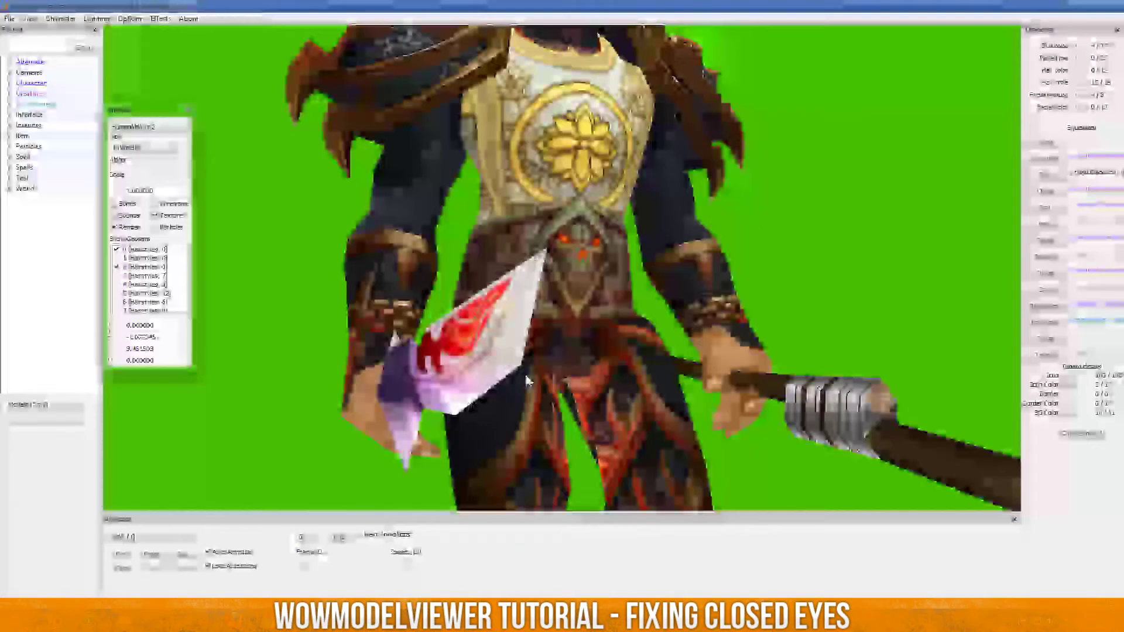
{"action": "left_click_drag", "start_coordinate": [527, 381], "coordinate": [538, 274]}
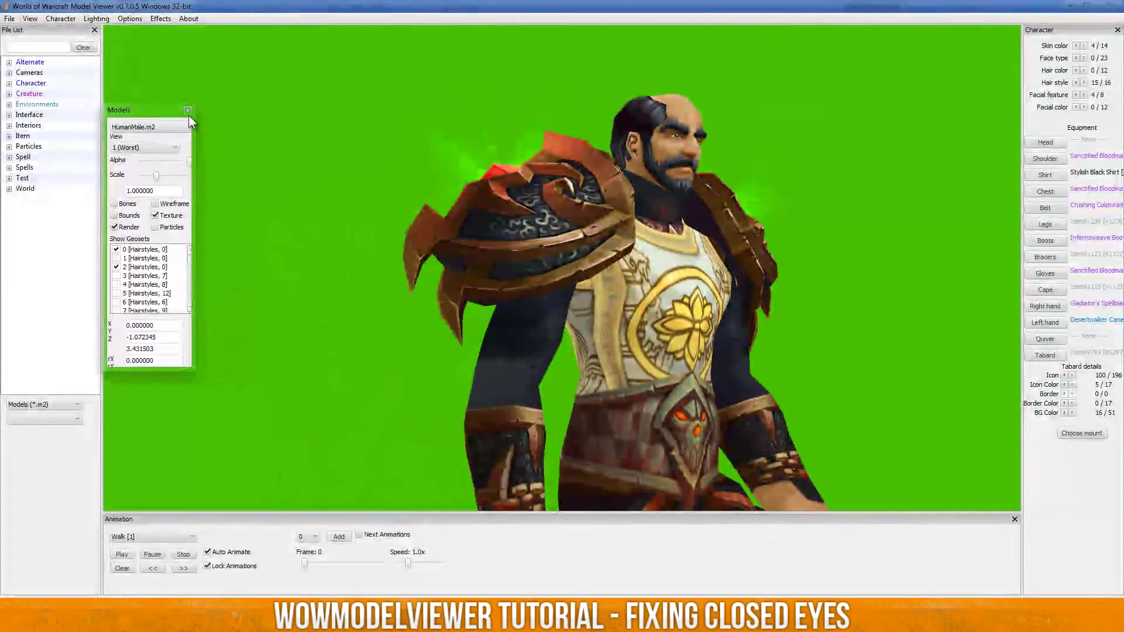
{"action": "left_click", "coordinate": [188, 114]}
{"action": "left_click_drag", "start_coordinate": [736, 182], "coordinate": [648, 212]}
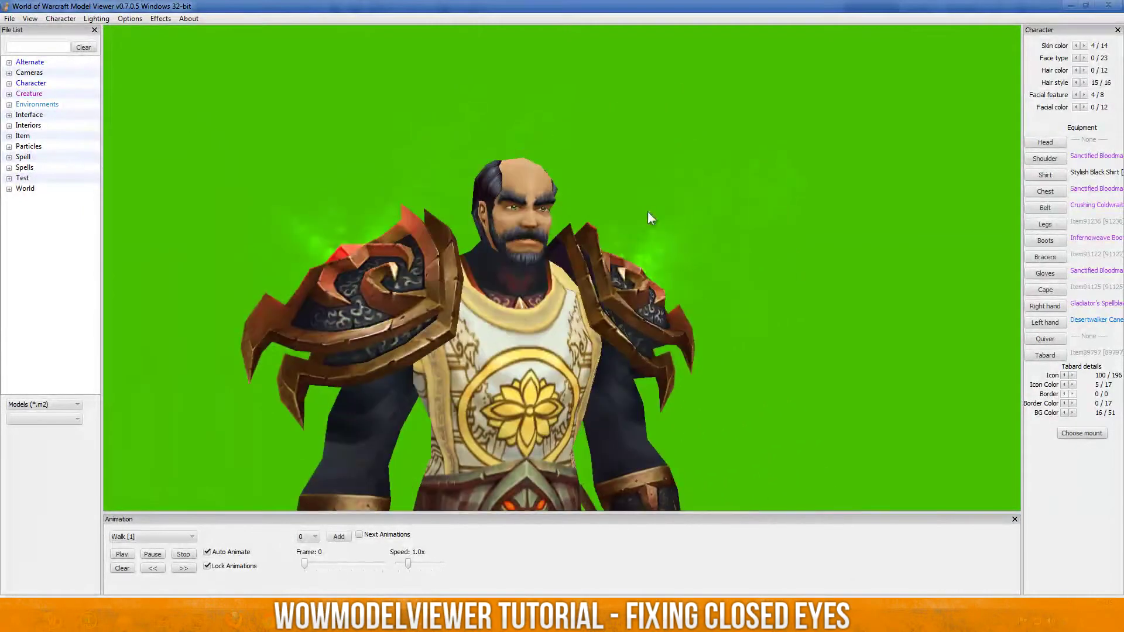
Open the Head item list and close it without choosing an item, restoring the long hair
{"action": "left_click", "coordinate": [1052, 145]}
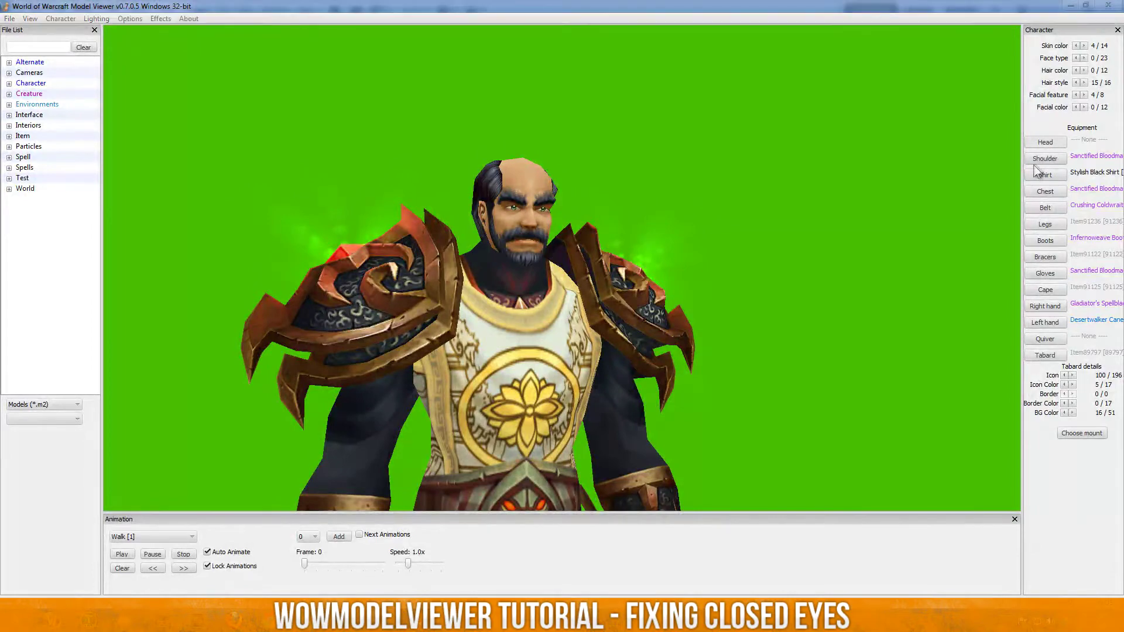
{"action": "scroll", "coordinate": [657, 334], "scroll_direction": "up", "scroll_amount": 10}
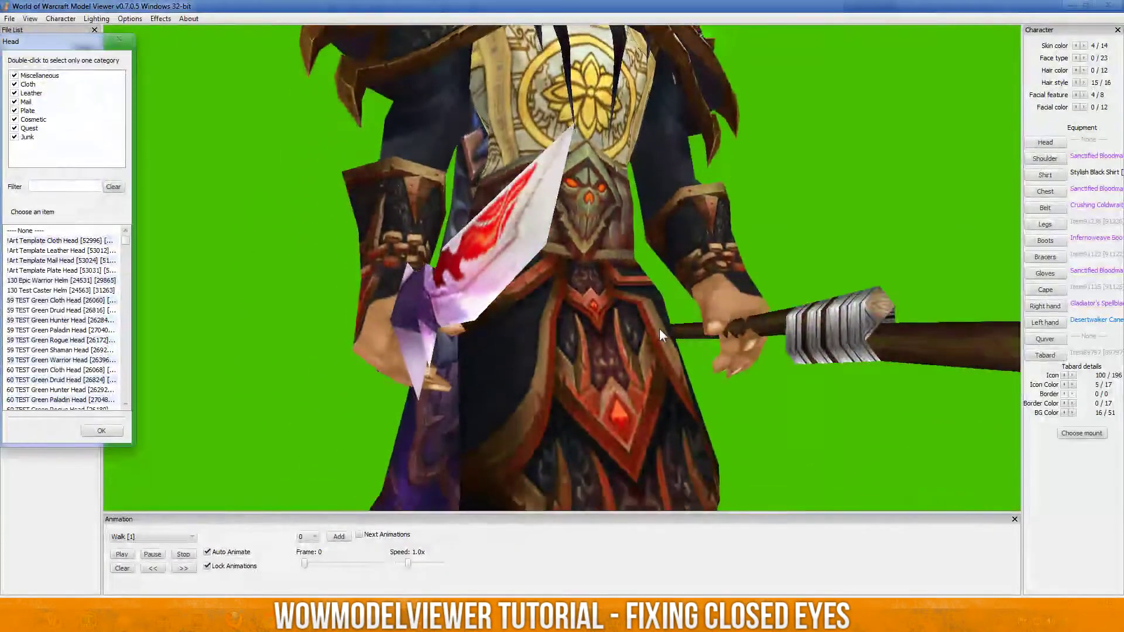
{"action": "right_click_drag", "start_coordinate": [657, 303], "coordinate": [659, 345]}
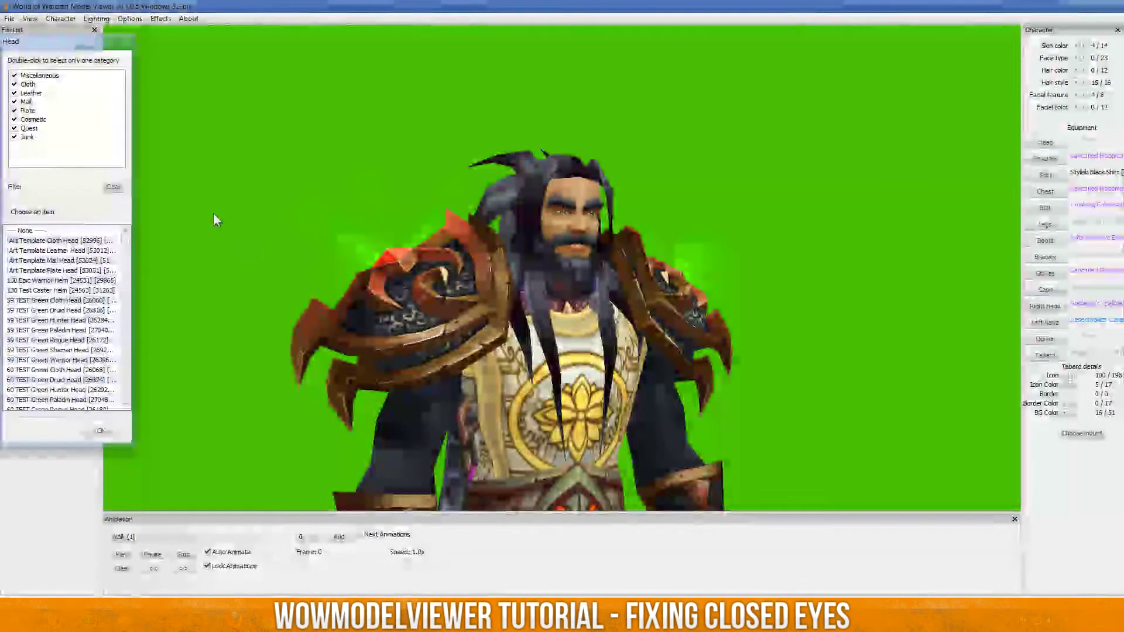
{"action": "left_click", "coordinate": [130, 38]}
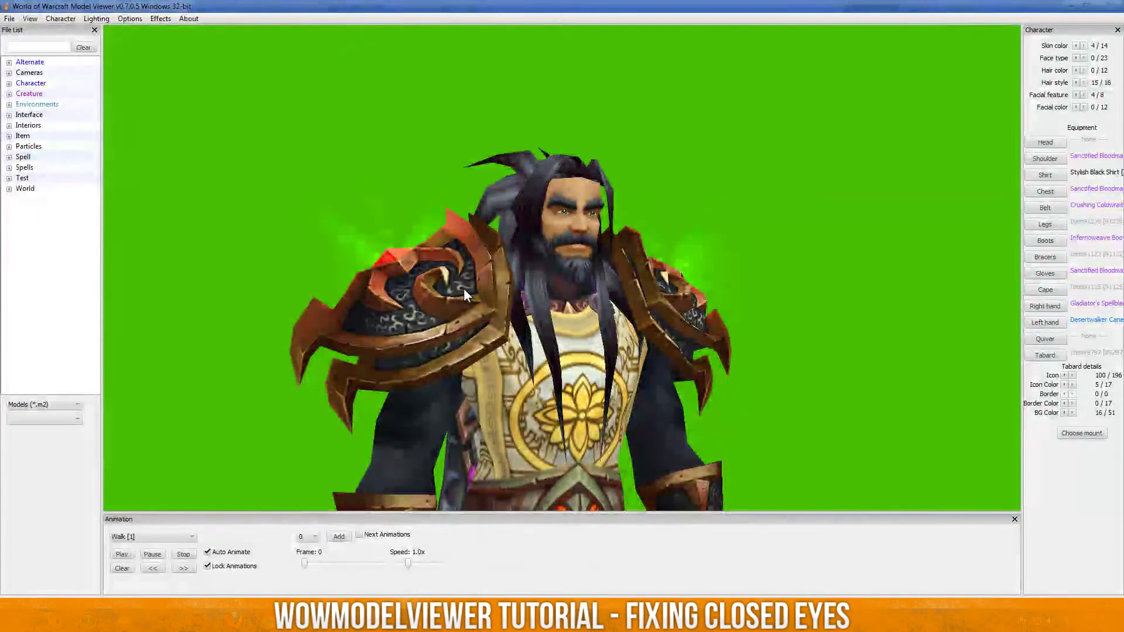
{"action": "scroll", "coordinate": [479, 299], "scroll_direction": "down", "scroll_amount": 4}
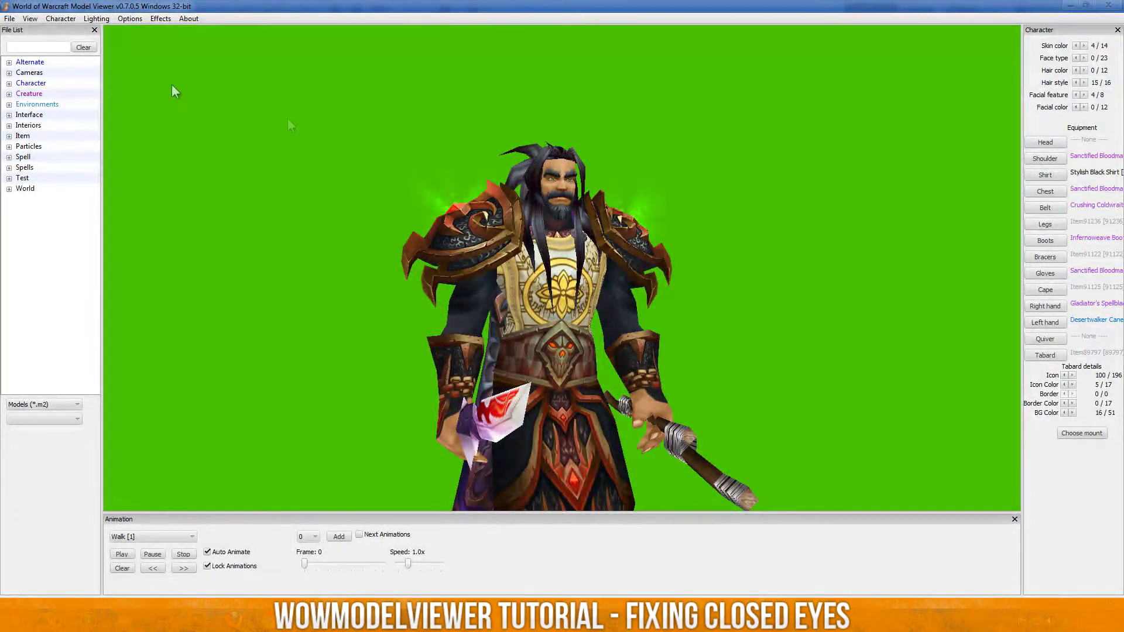
{"action": "left_click", "coordinate": [135, 537]}
Play StealthRun and equip Sanctified Bloodmage Shoulderpads found by filtering 'sanctified blo'
{"action": "left_click", "coordinate": [151, 377]}
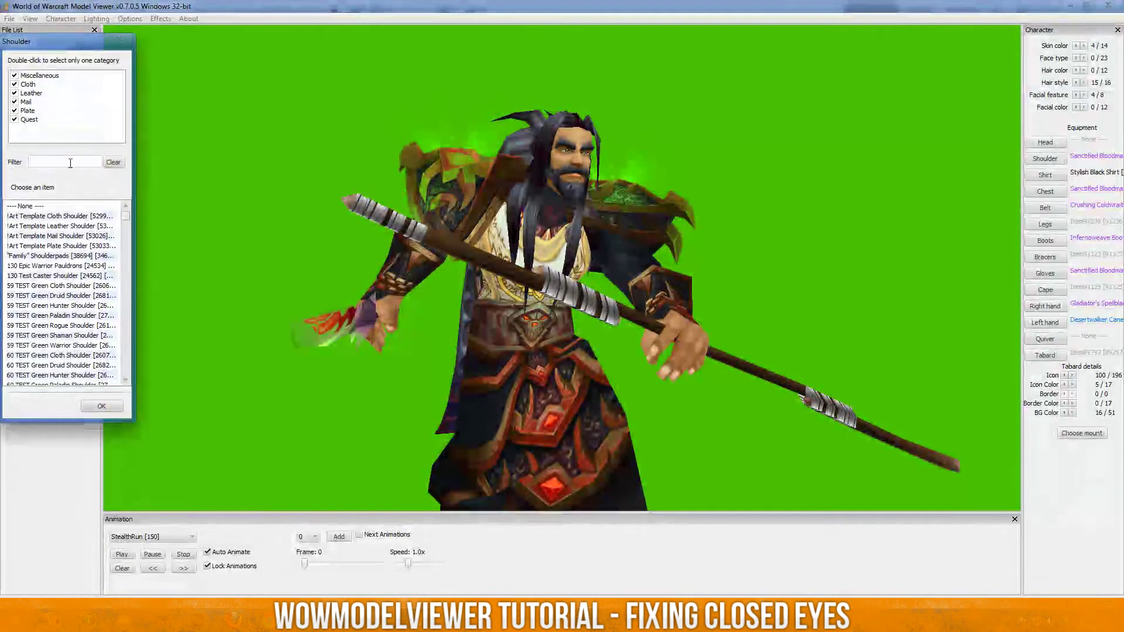
{"action": "left_click", "coordinate": [70, 162]}
{"action": "type", "text": "sanc"}
{"action": "type", "text": "tifie"}
{"action": "type", "text": "d blod"}
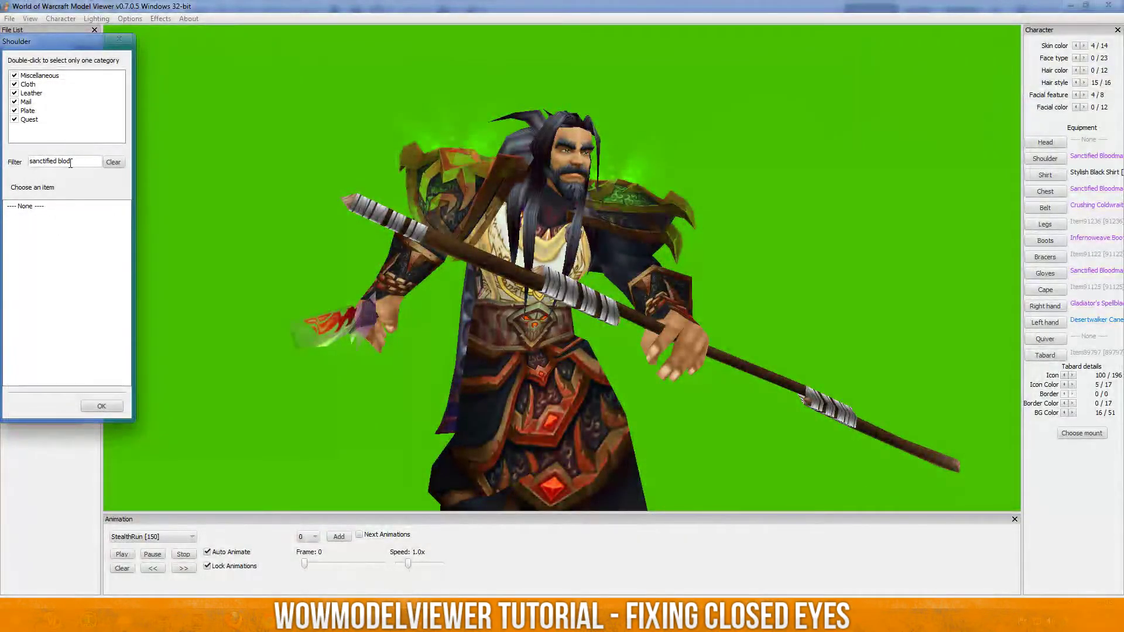
{"action": "key", "text": "BackSpace"}
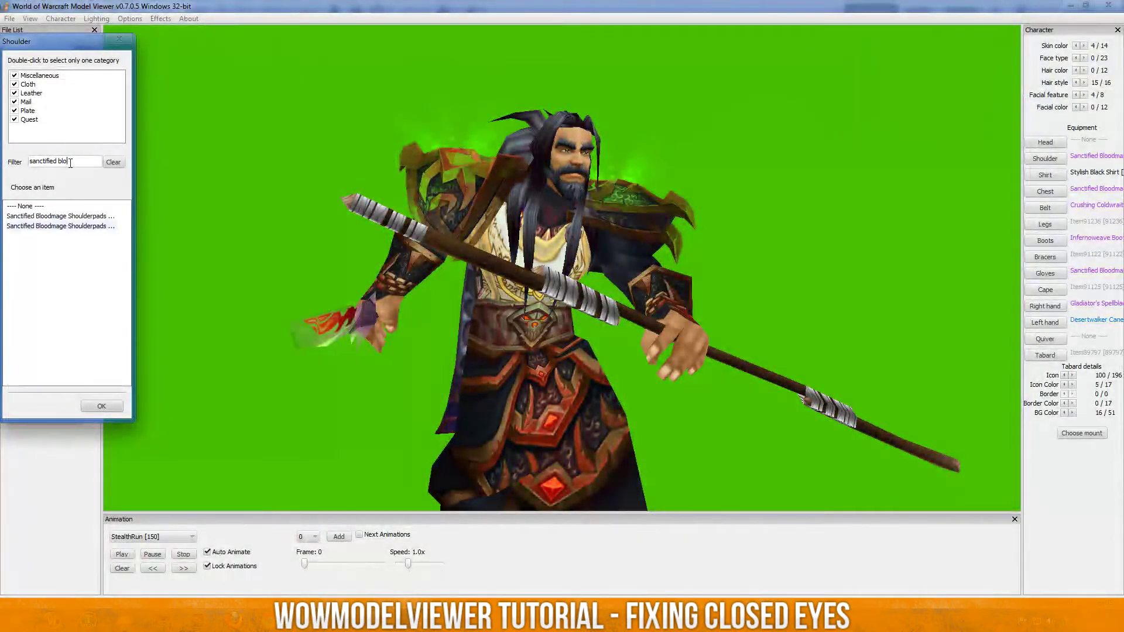
{"action": "left_click", "coordinate": [69, 226]}
{"action": "left_click", "coordinate": [104, 409]}
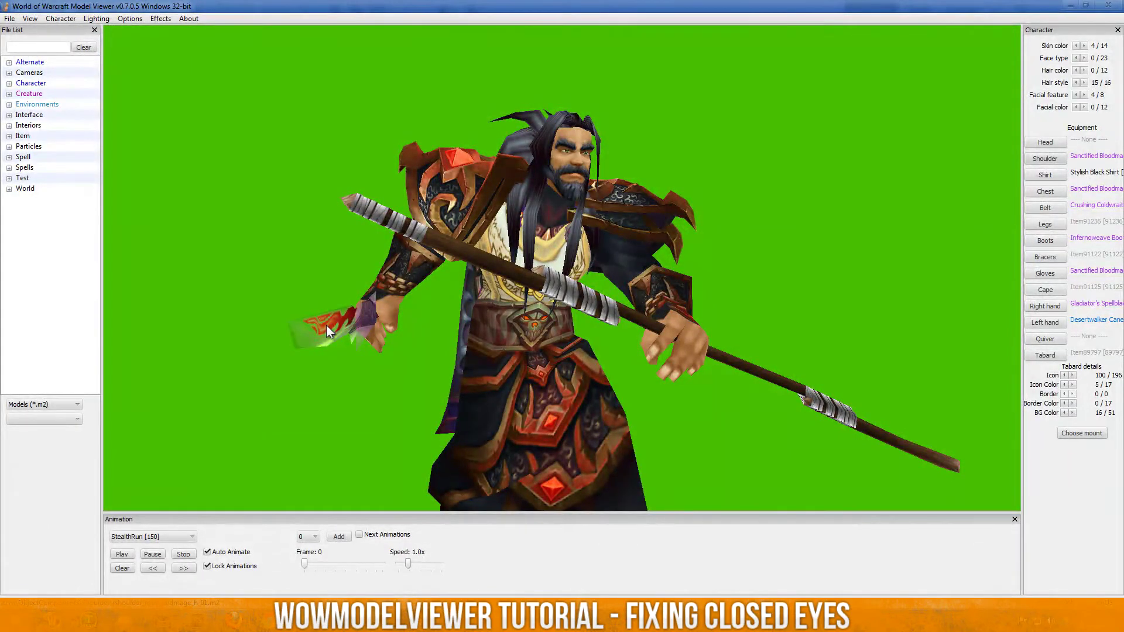
{"action": "left_click", "coordinate": [9, 19]}
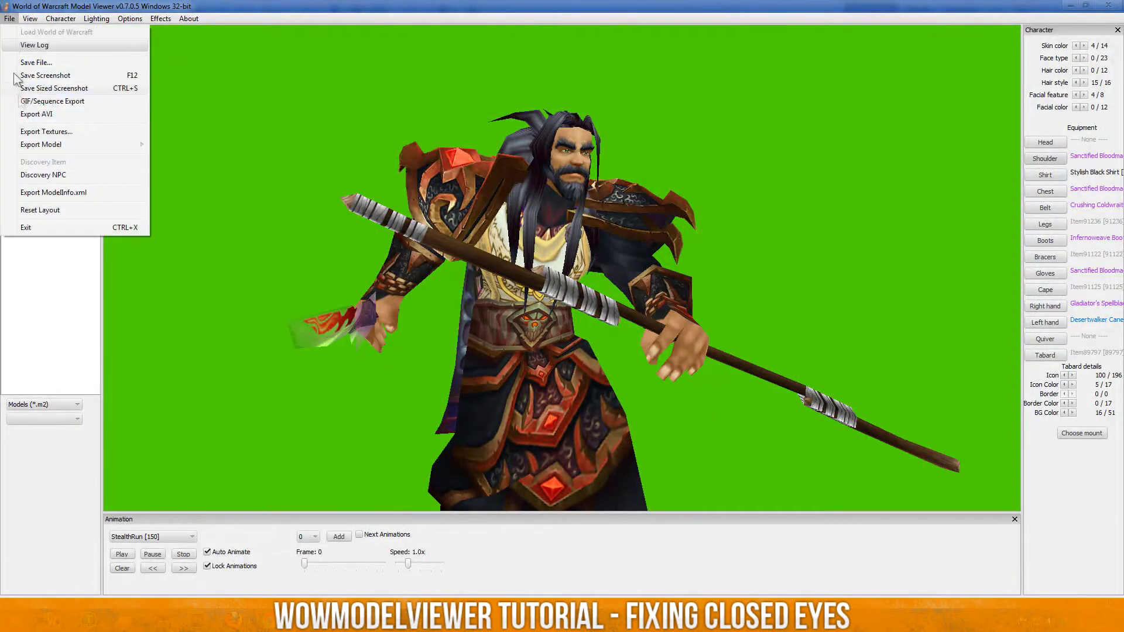
Start a sized screenshot with the suggested file name and enter canvas width 5000
{"action": "left_click", "coordinate": [29, 89]}
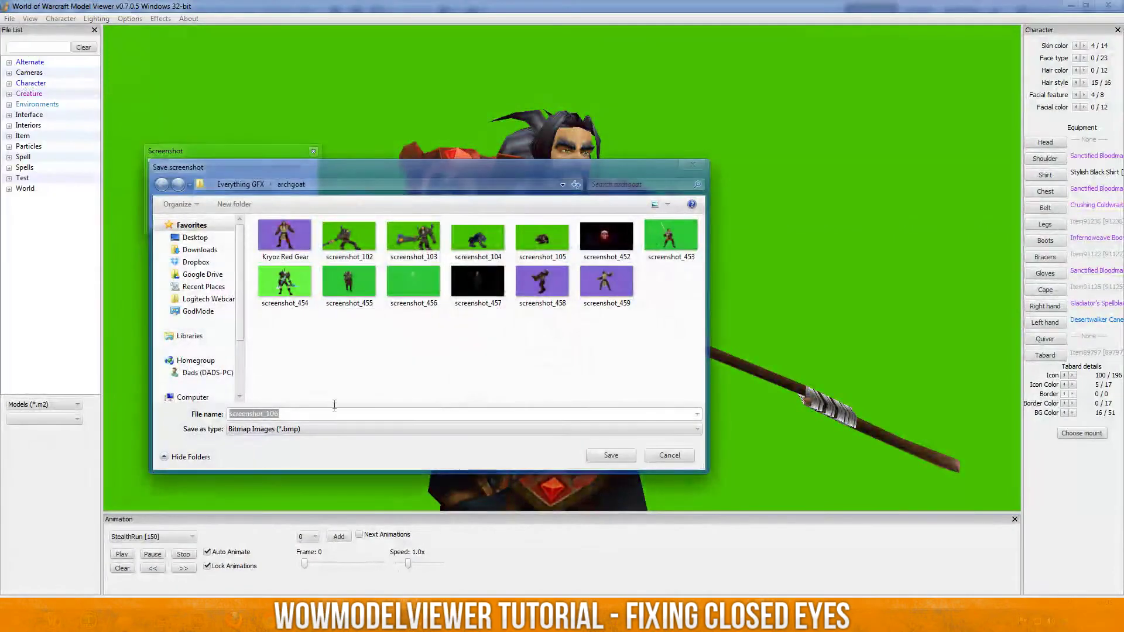
{"action": "left_click", "coordinate": [603, 458]}
{"action": "left_click_drag", "start_coordinate": [224, 190], "coordinate": [194, 193]}
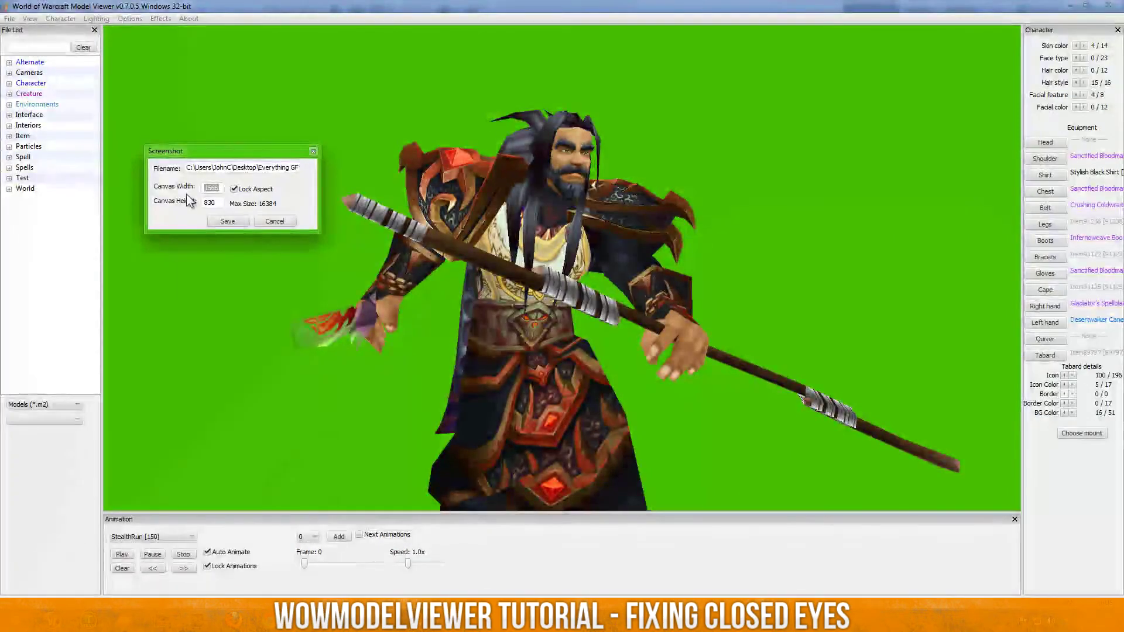
{"action": "type", "text": "5"}
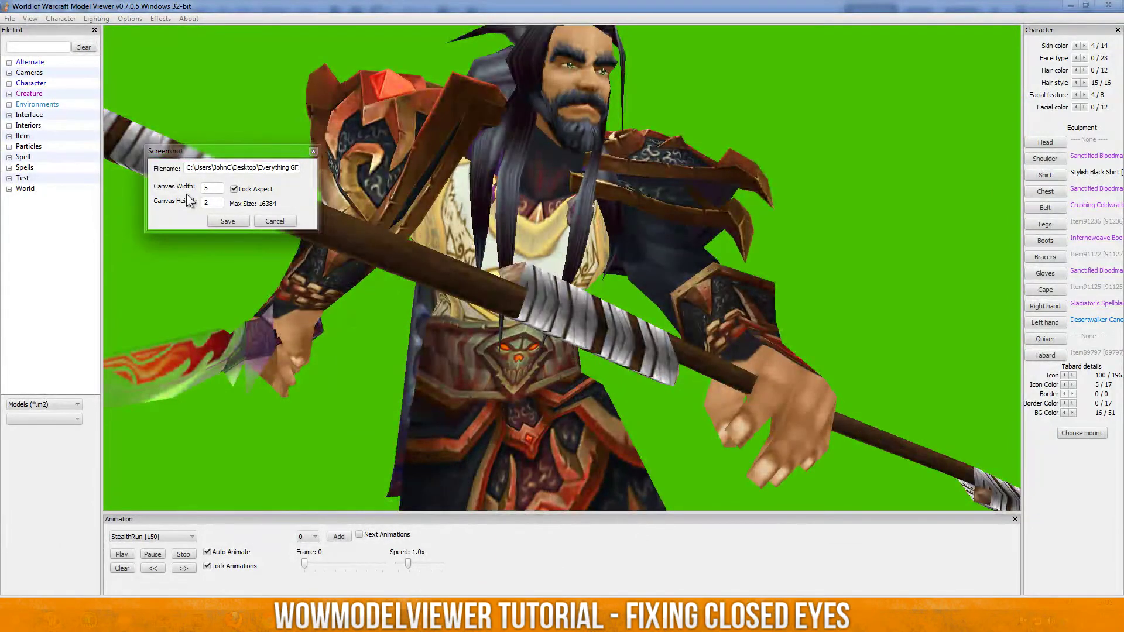
{"action": "type", "text": "000"}
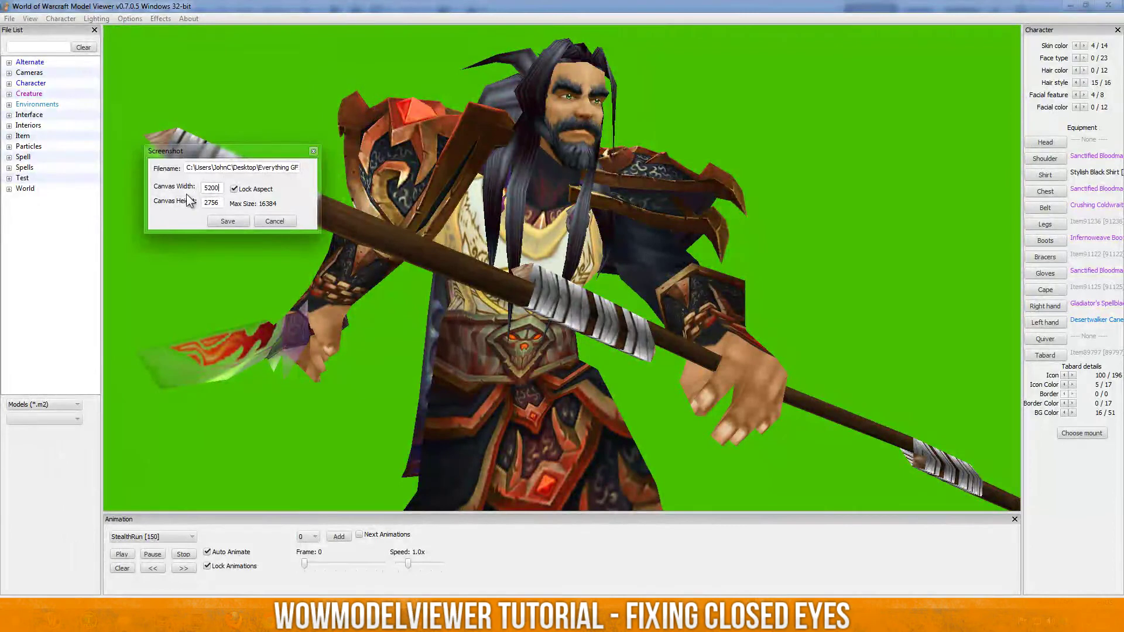